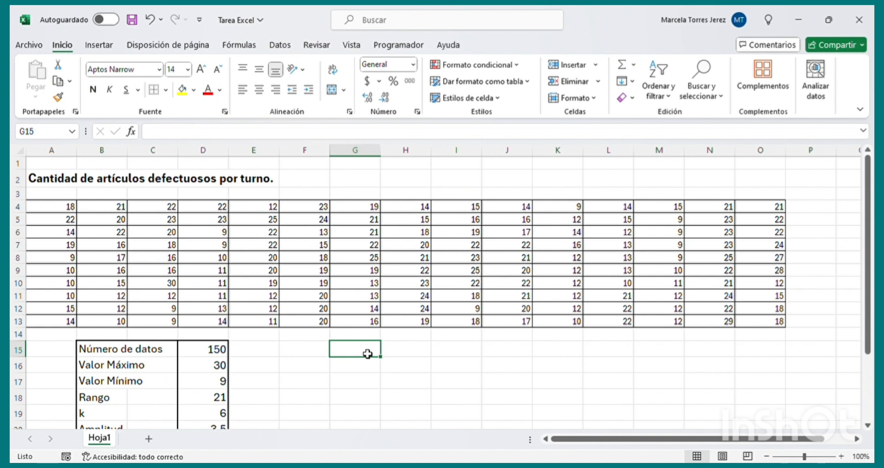
- Enter the column headings "L. I." in G15 and "L. S." in H15
type("L")
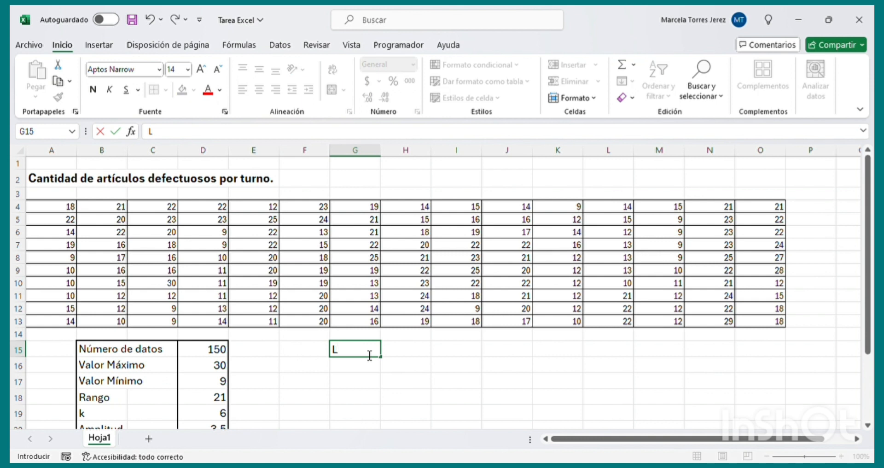
type(".I")
key("BackSpace")
type("I.")
key("Tab")
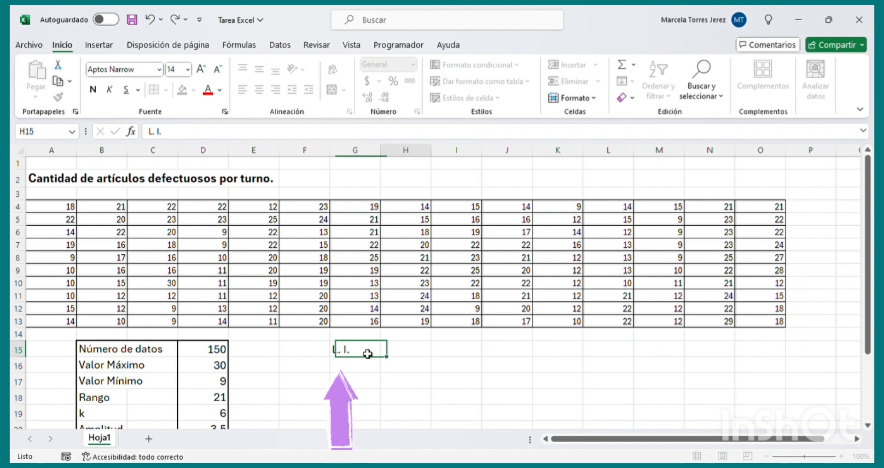
type("L")
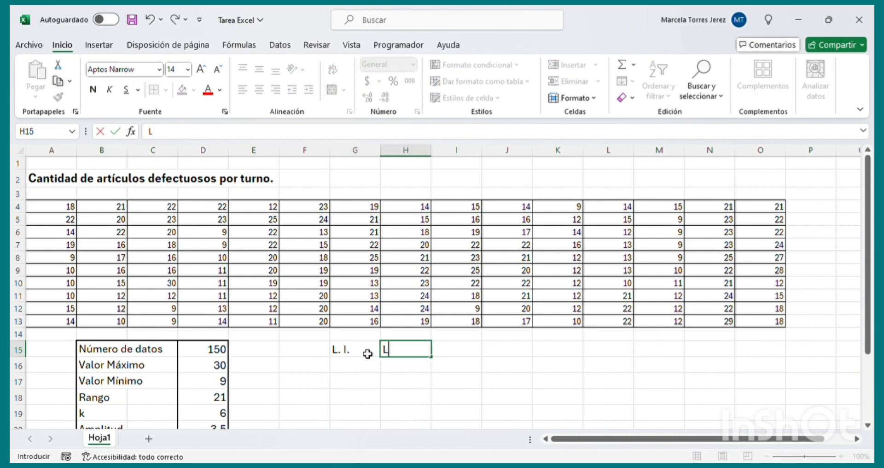
type(". S.")
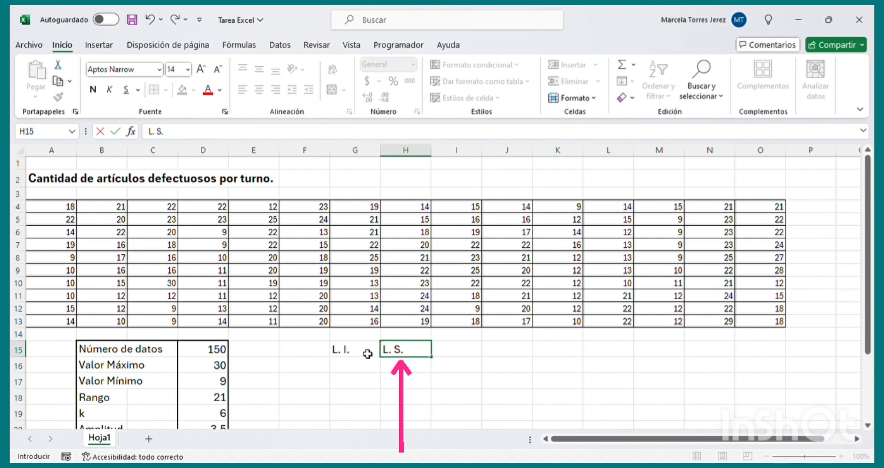
key("Tab")
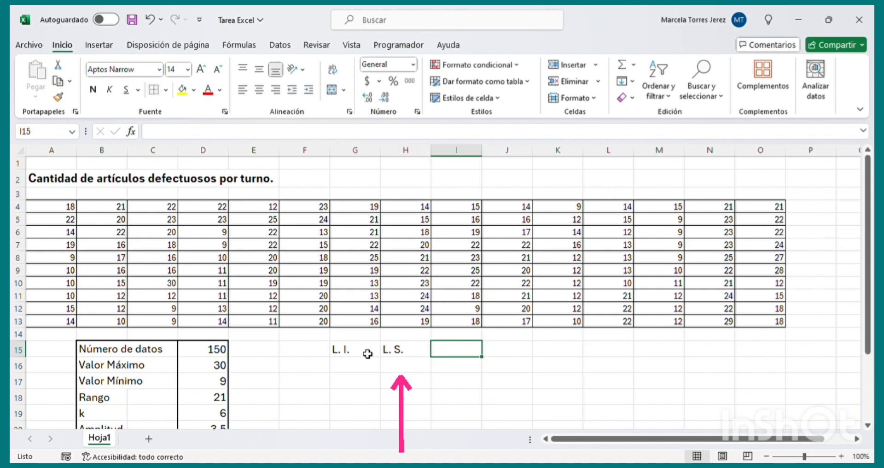
- Add the headings "M. C." in I15 and "F. A." in J15
type("M.")
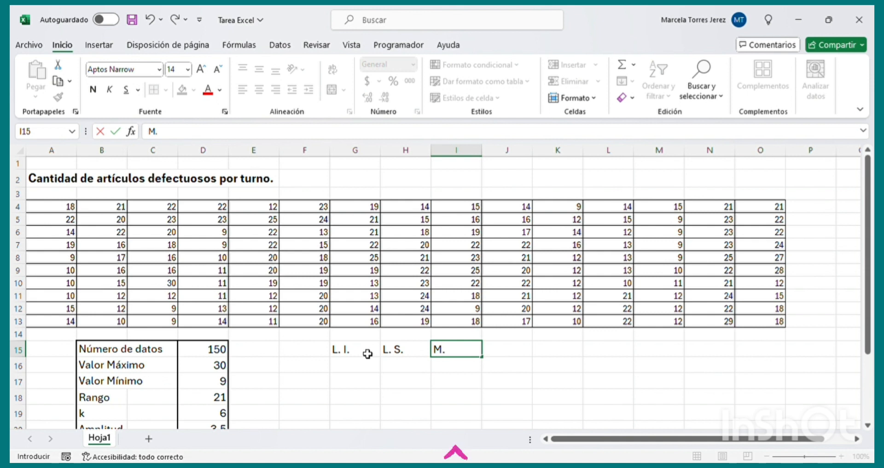
type(" C.")
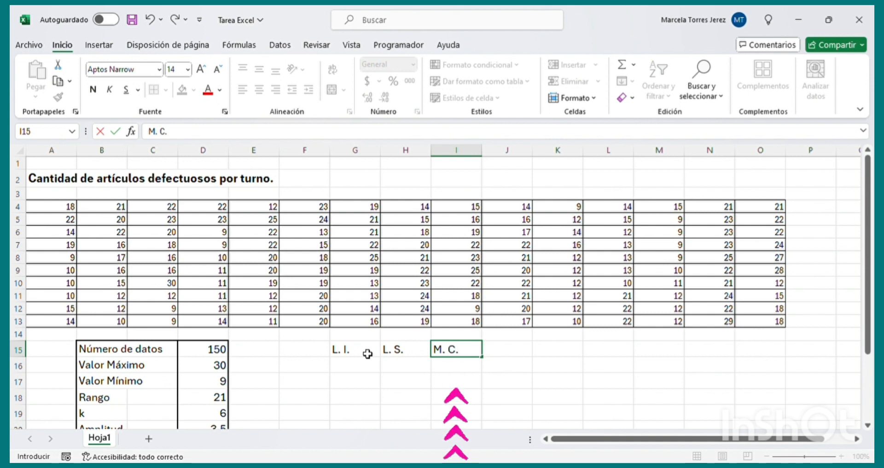
key("Tab")
type("F. A")
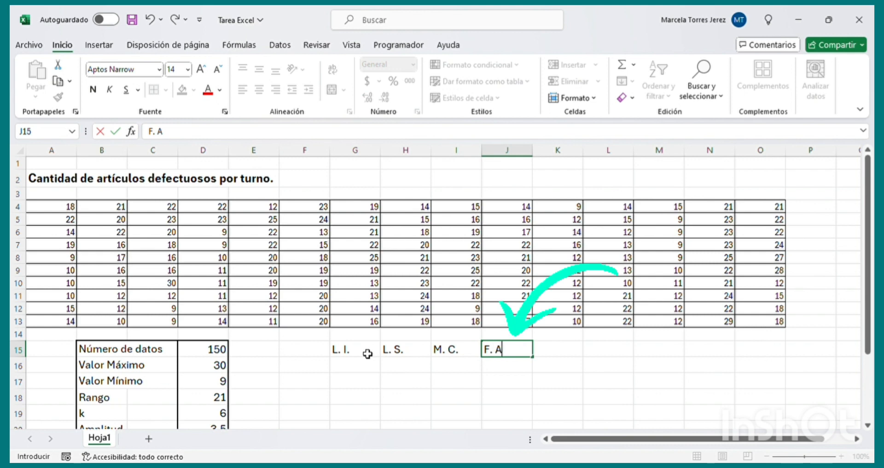
type(".")
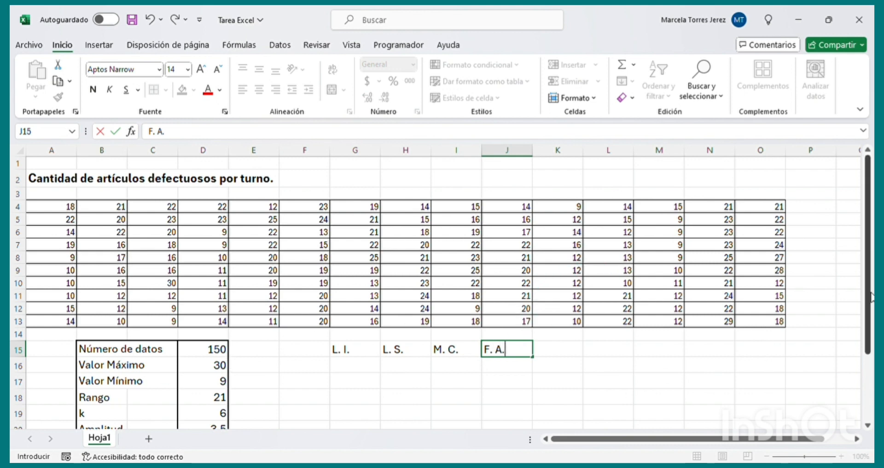
- Apply all borders to the range G15:J21 to outline the class interval table
left_click_drag(872, 299, 870, 346)
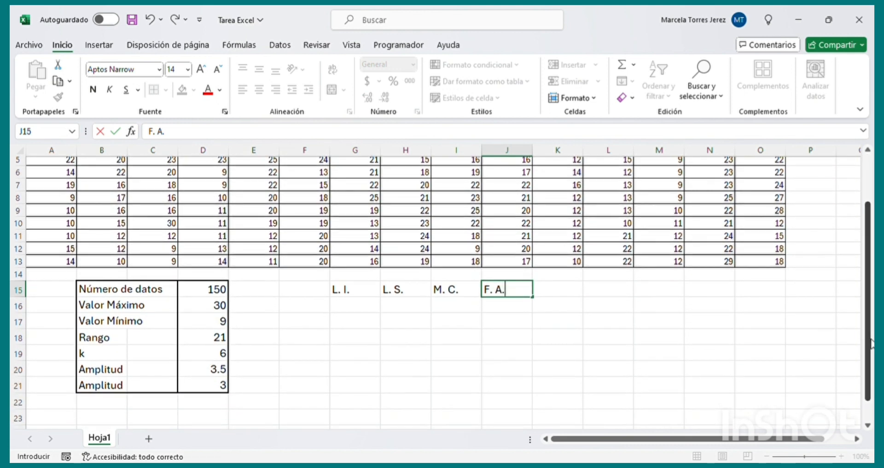
left_click_drag(349, 292, 496, 386)
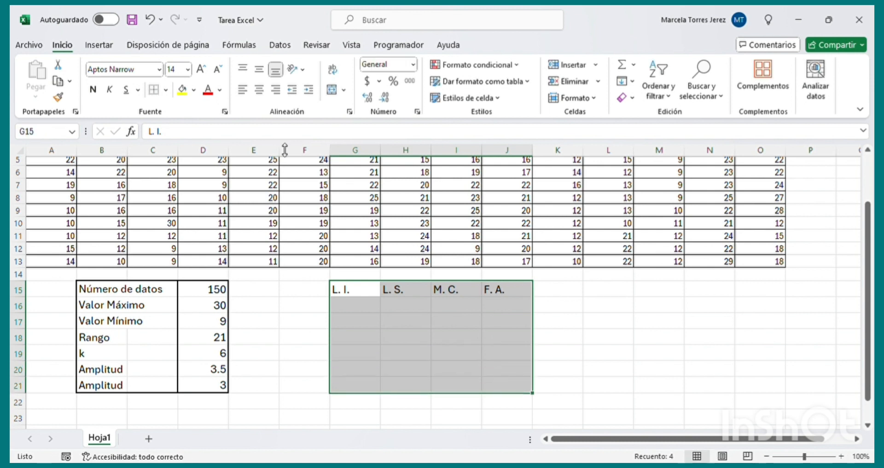
left_click(168, 93)
left_click(199, 222)
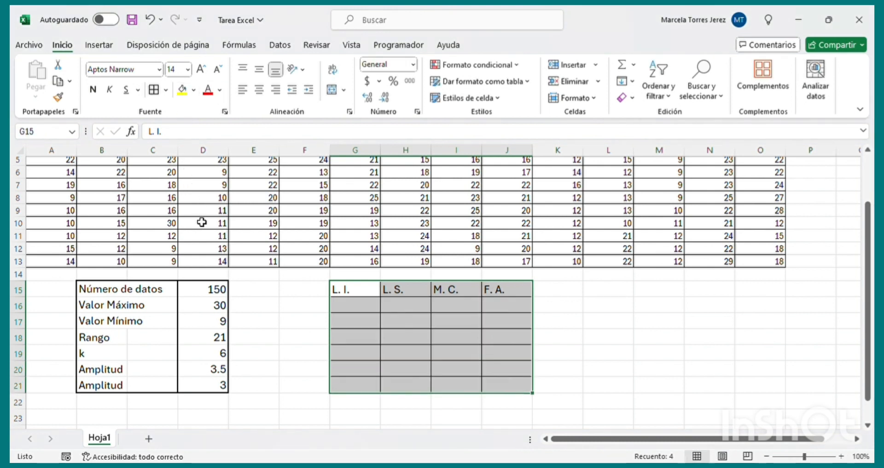
- Set the first lower limit in G16 to the minimum value with the formula =D17
left_click(375, 308)
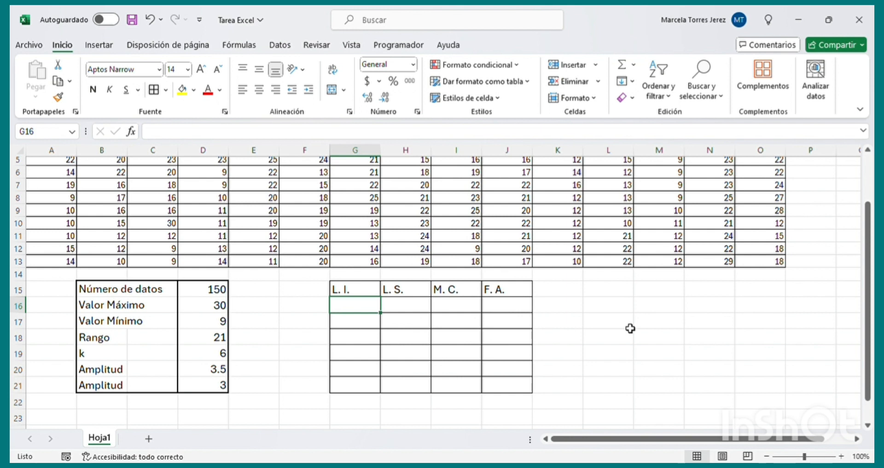
type("=")
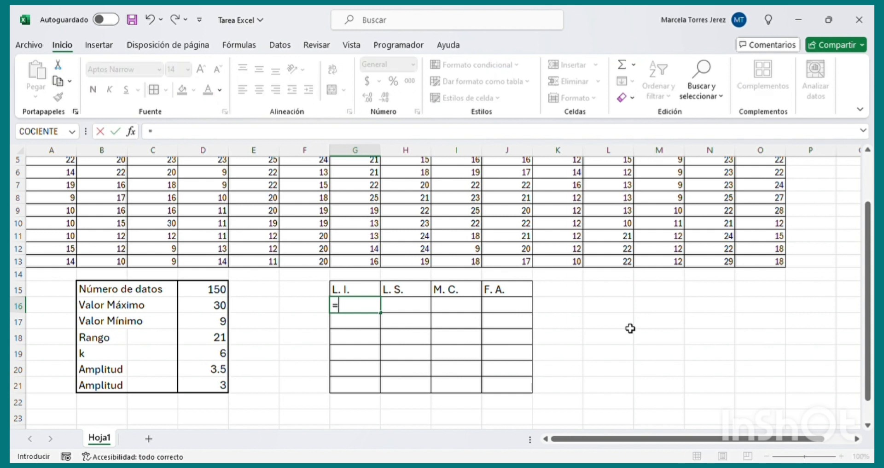
left_click(213, 324)
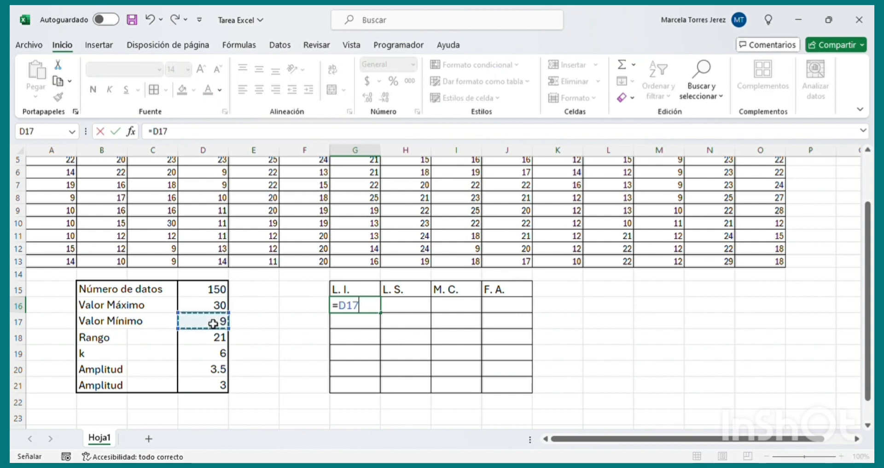
key("Return")
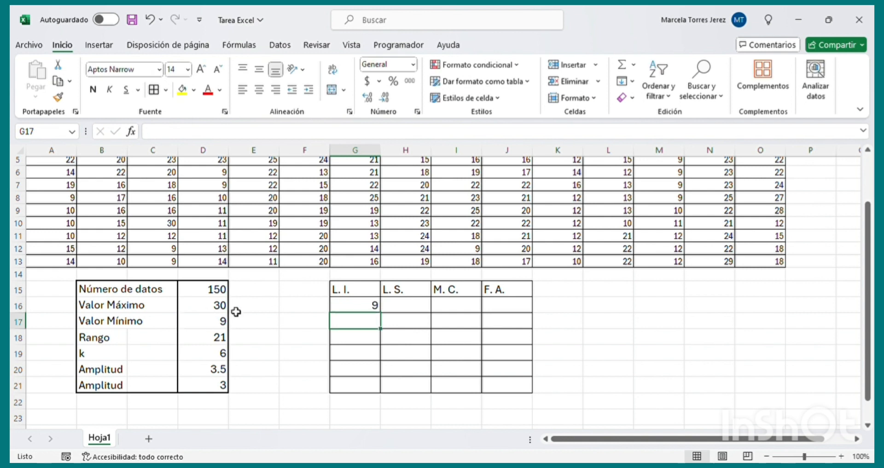
- Calculate the first upper limit in H16 with the formula =G16+D21
left_click(413, 308)
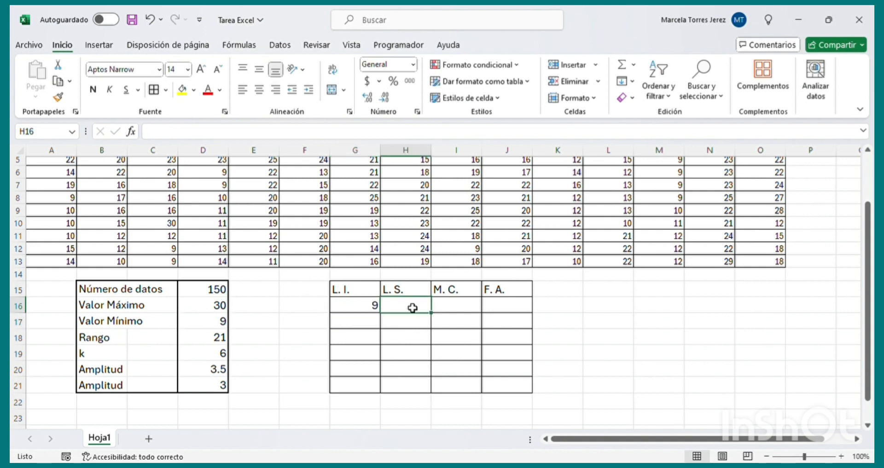
type("=")
left_click(363, 309)
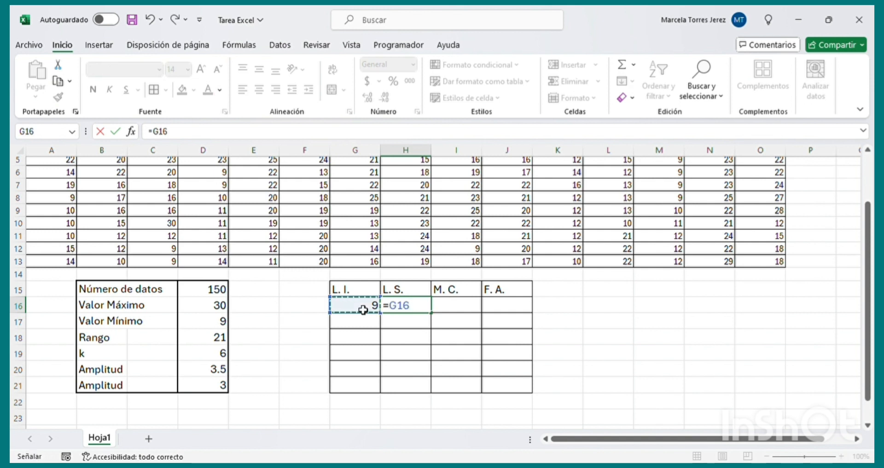
type("+")
left_click(216, 388)
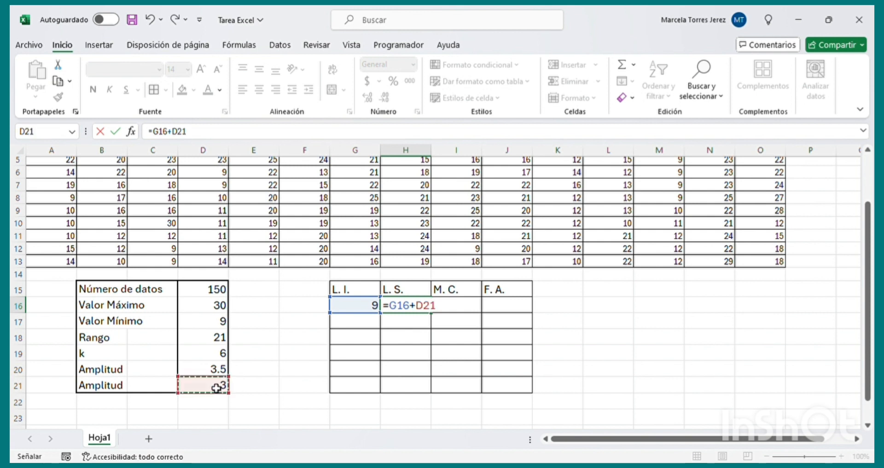
key("Return")
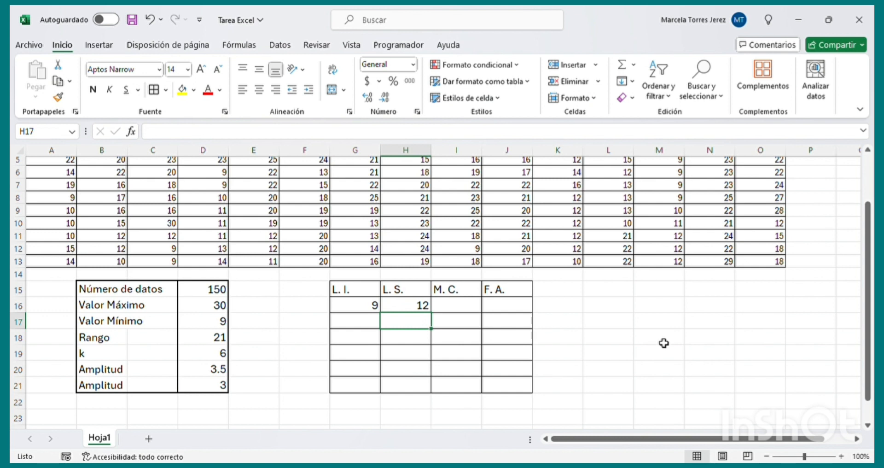
- Calculate the second lower limit in G17 with the formula =H16+1
left_click(350, 326)
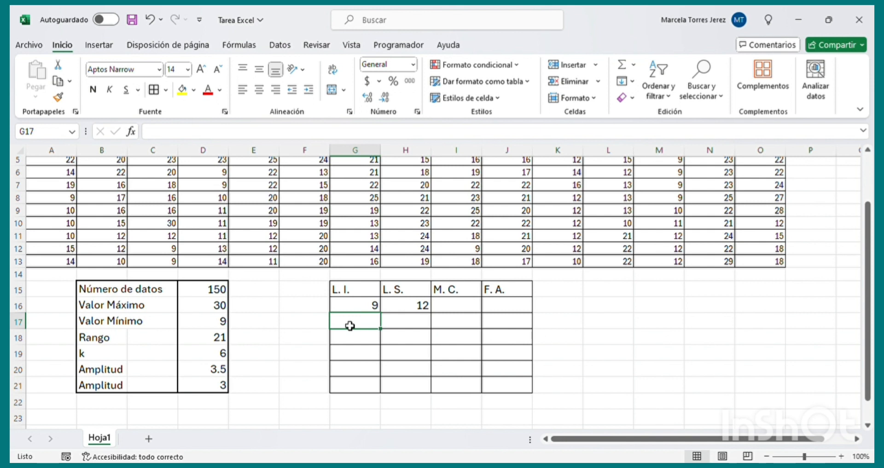
type("=")
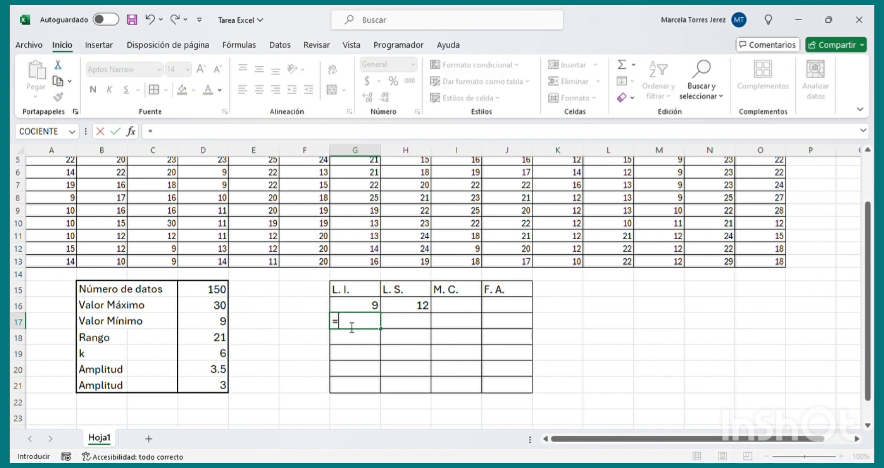
left_click(422, 306)
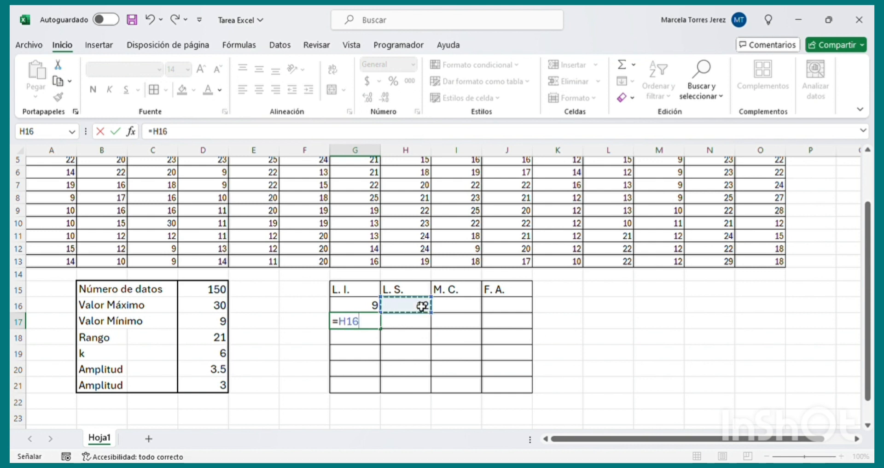
type("+1")
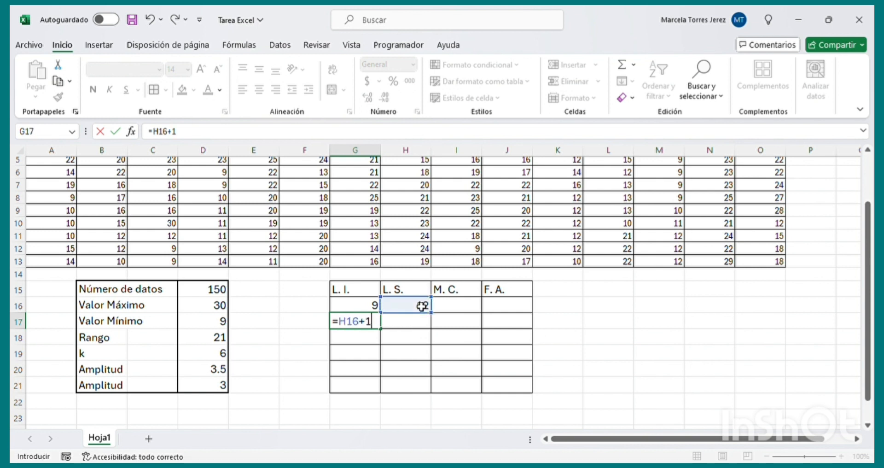
key("Return")
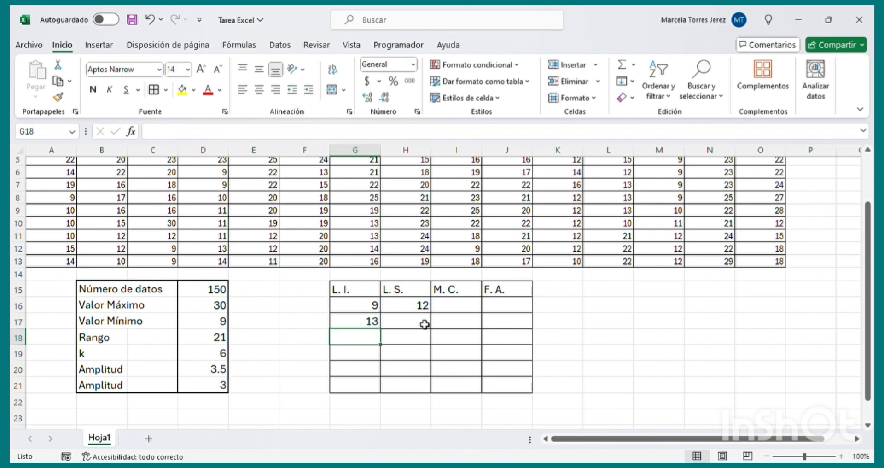
- Calculate the second upper limit in H17 with the row-locked formula =G17+D$21
left_click(424, 324)
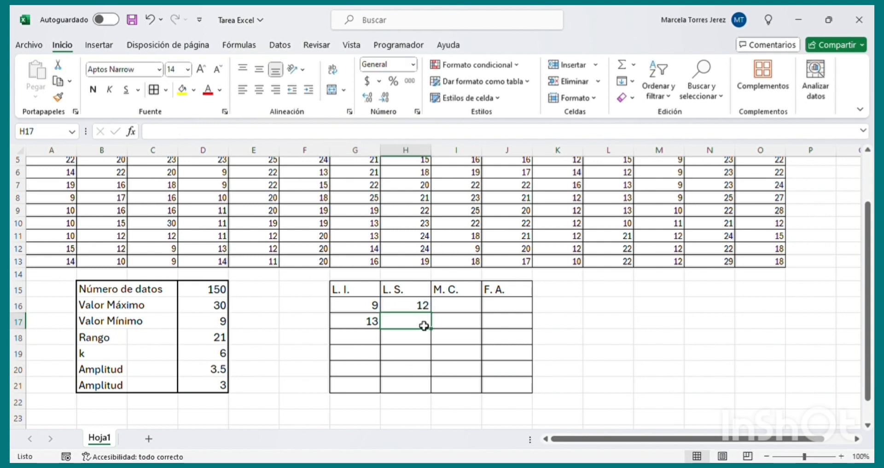
type("=")
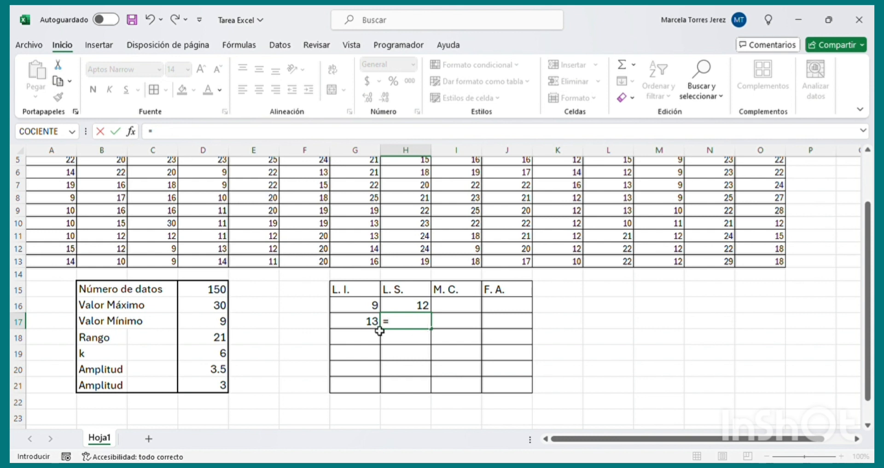
left_click(354, 327)
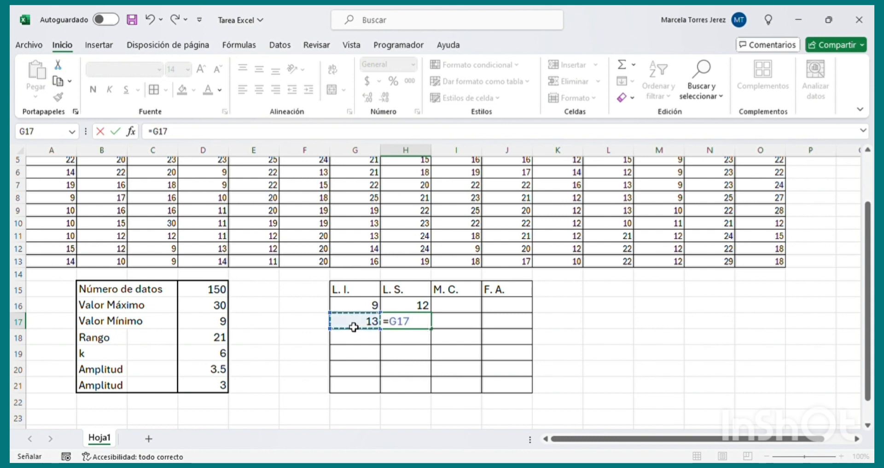
type("+")
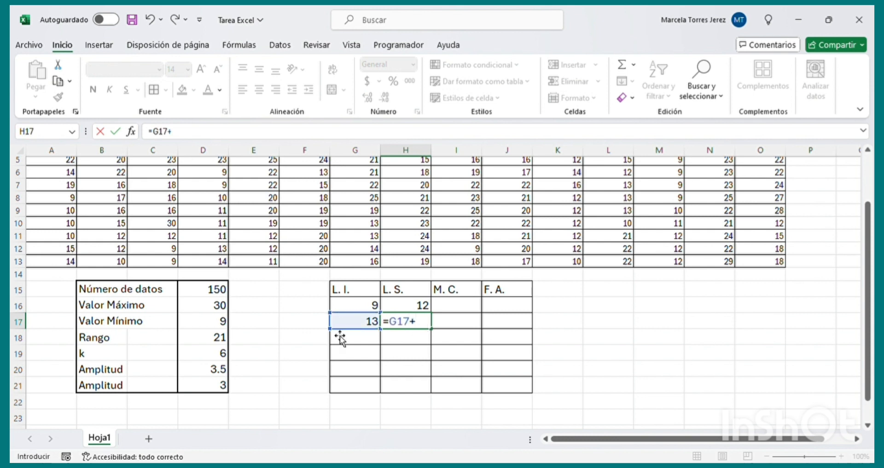
left_click(213, 391)
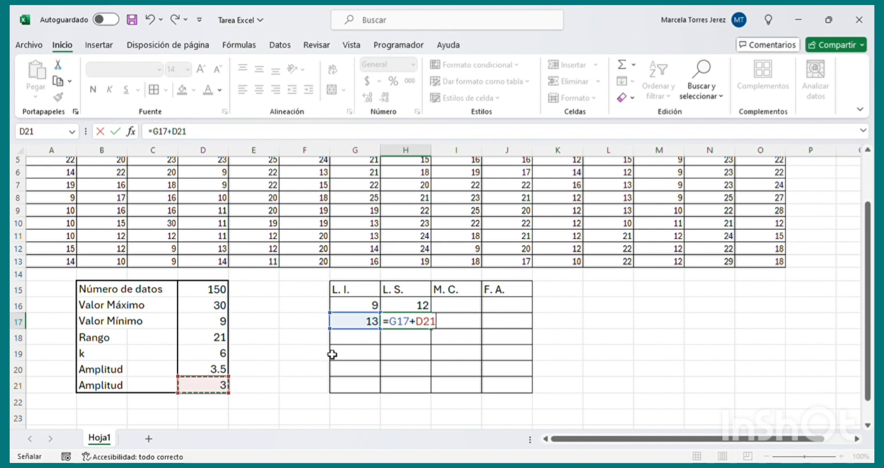
left_click(429, 325)
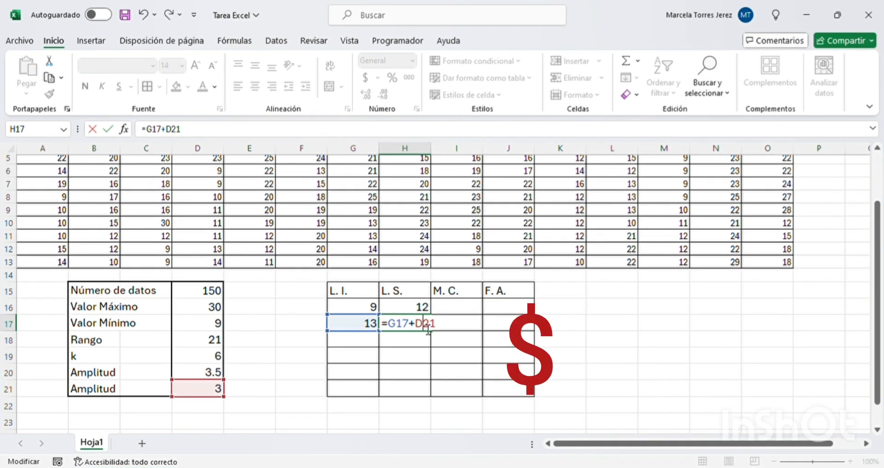
type("$")
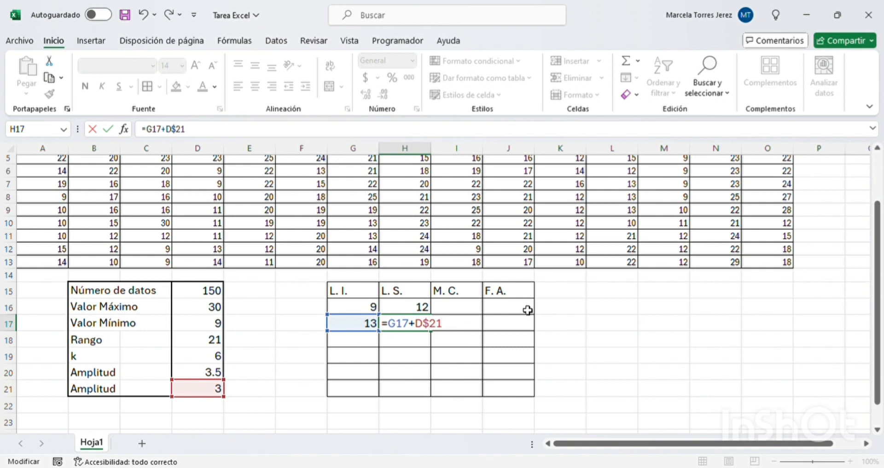
key("Return")
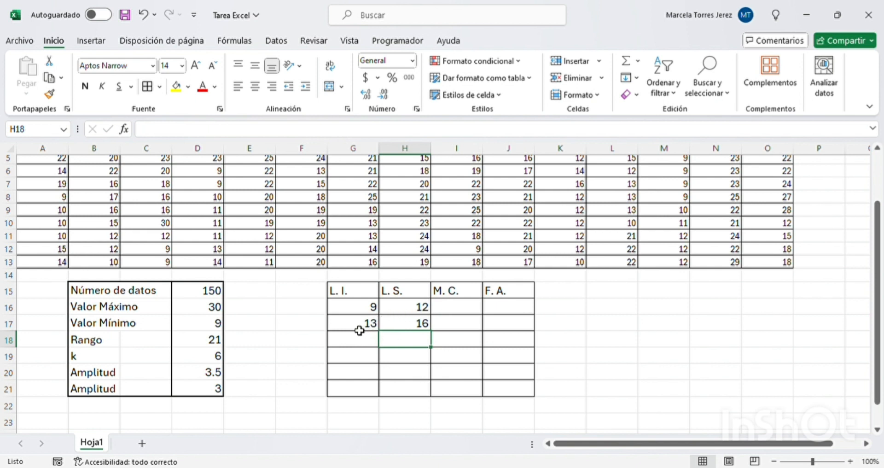
- Fill the second-row limit formulas down to row 21, the upper limits from H17 and the lower limits from G17
left_click(410, 326)
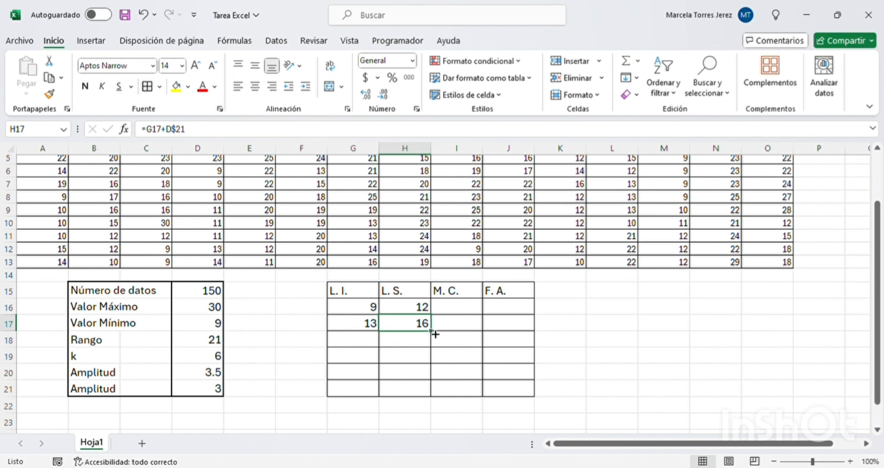
left_click_drag(435, 336, 435, 395)
left_click(371, 322)
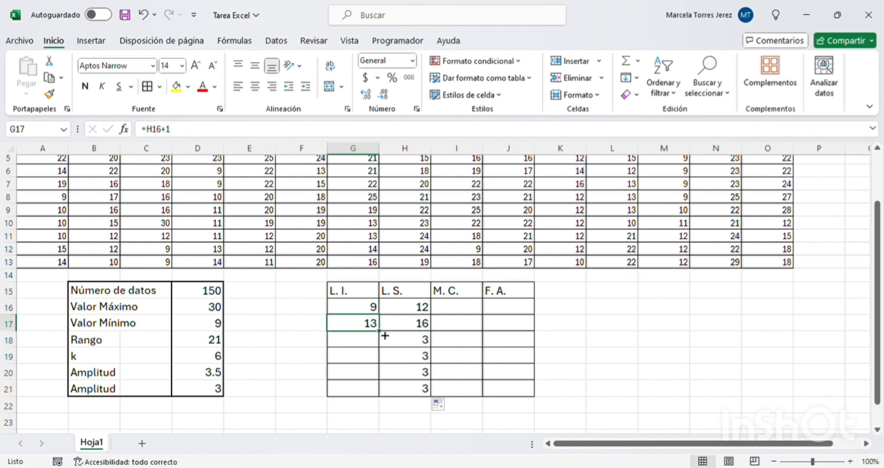
left_click_drag(383, 336, 386, 399)
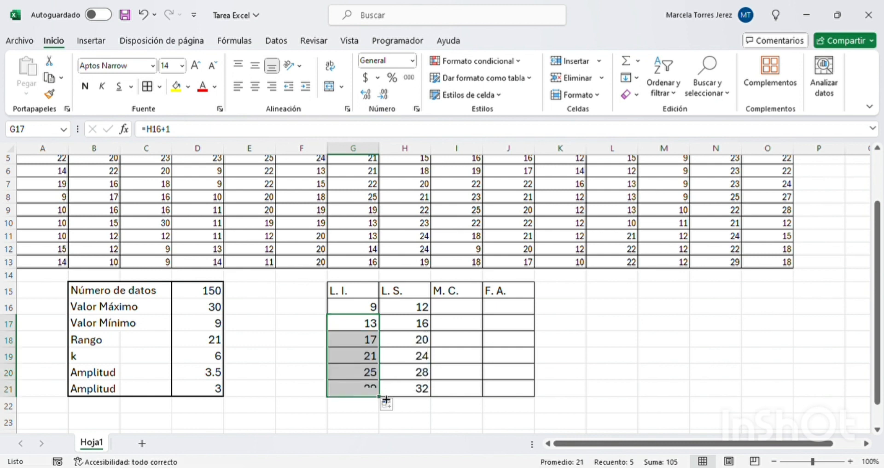
- Calculate the first class mark in I16 with the formula =(G16+H16)/2
left_click(455, 313)
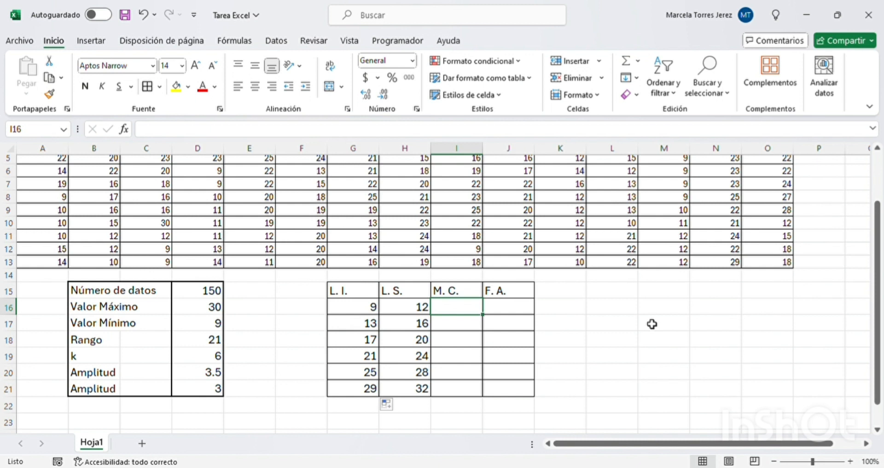
type("=")
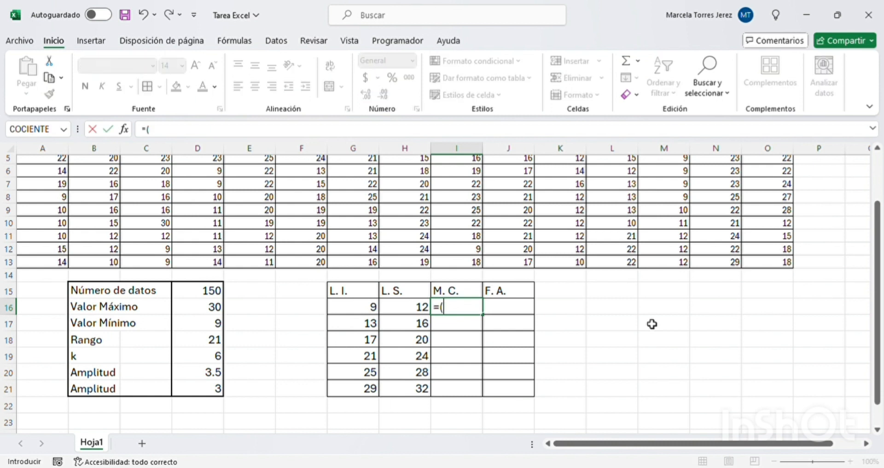
type("(")
left_click(366, 309)
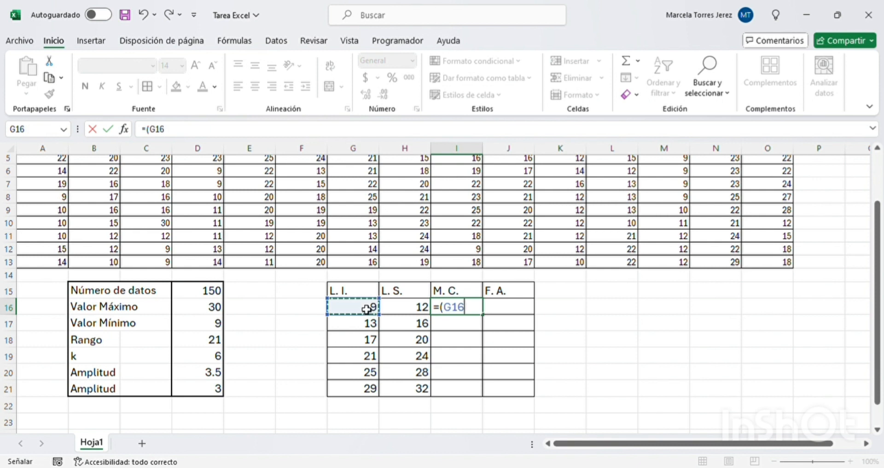
type("+")
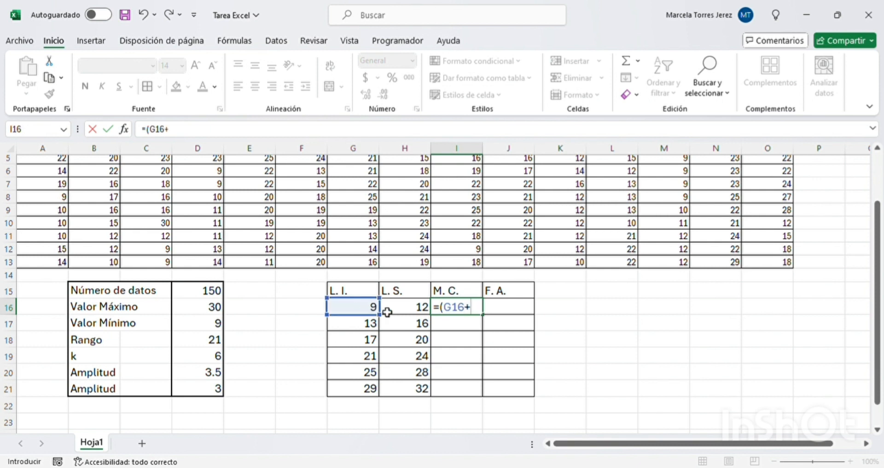
left_click(405, 310)
type(")")
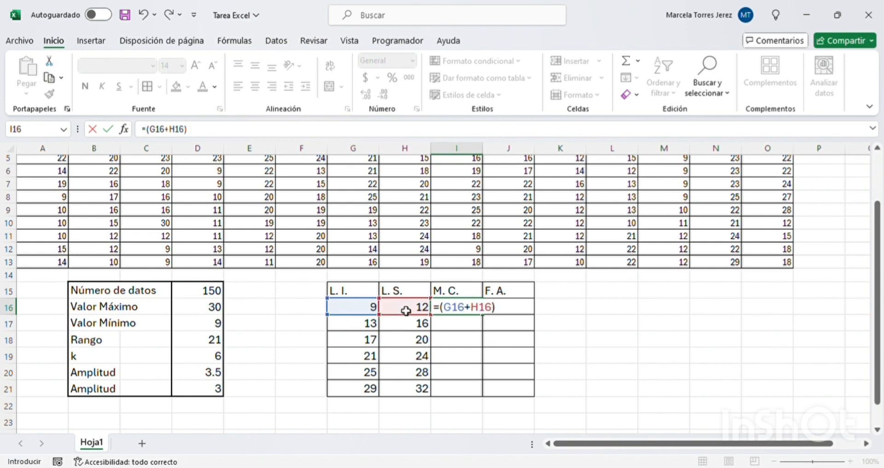
type("/2")
key("Return")
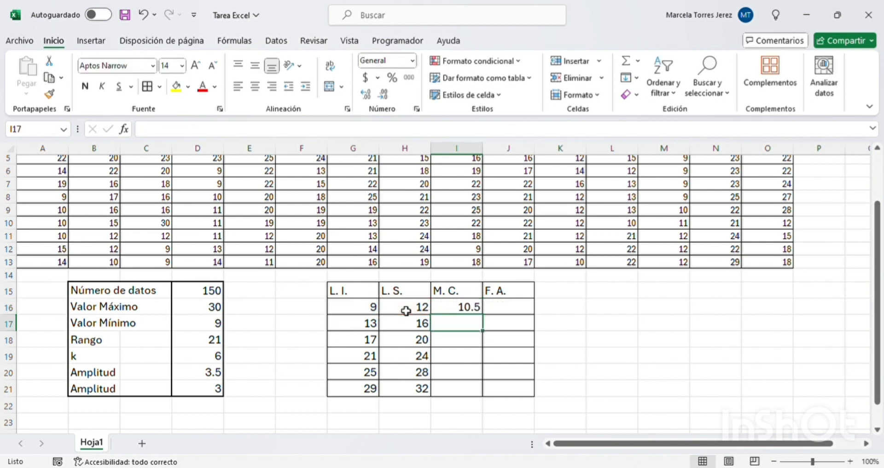
- Fill the class mark formula from I16 down to I21
left_click(478, 309)
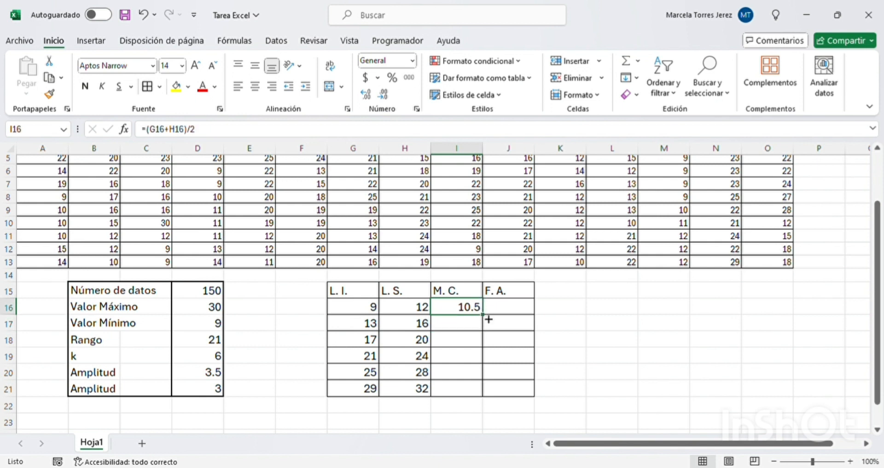
left_click_drag(489, 319, 487, 397)
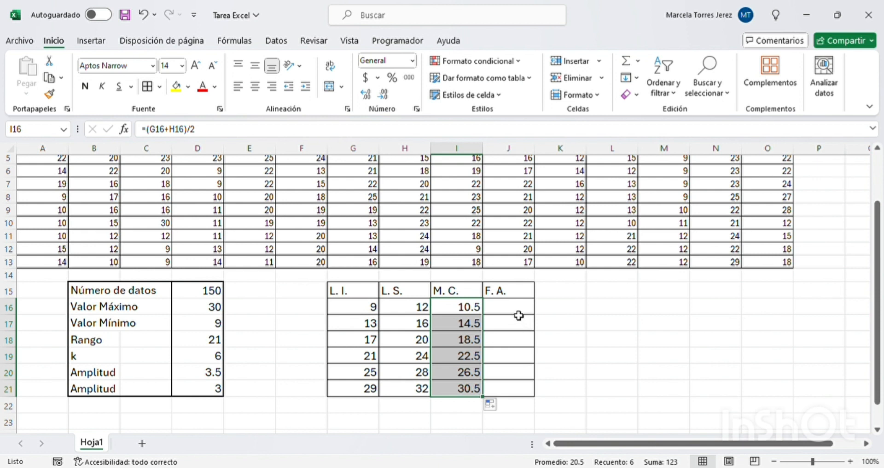
- Calculate the absolute frequencies from J16 with the formula =FRECUENCIA(A4:O13,H16:H21)
left_click(519, 311)
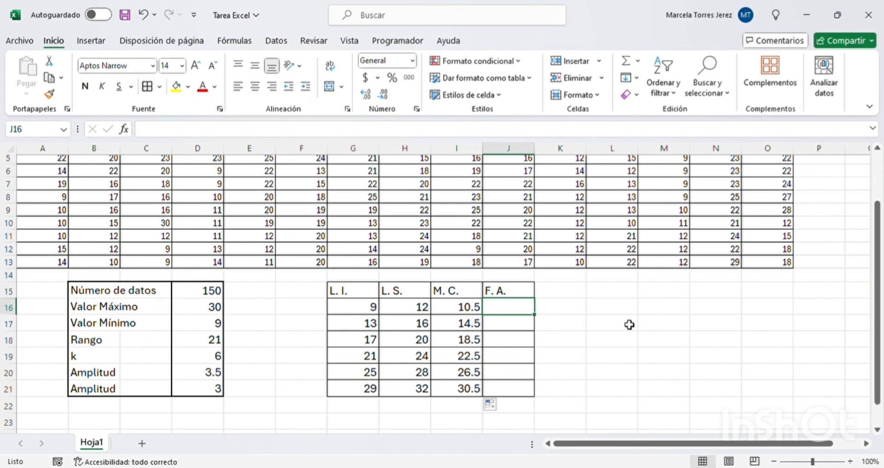
type("=fre")
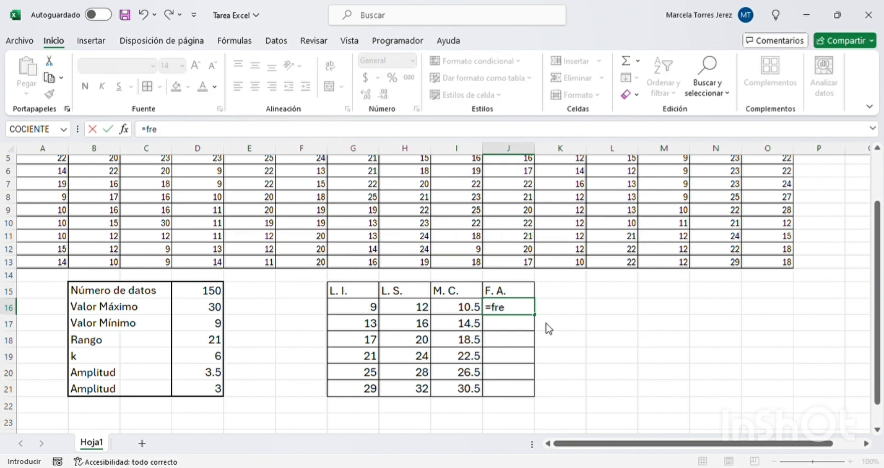
key("Tab")
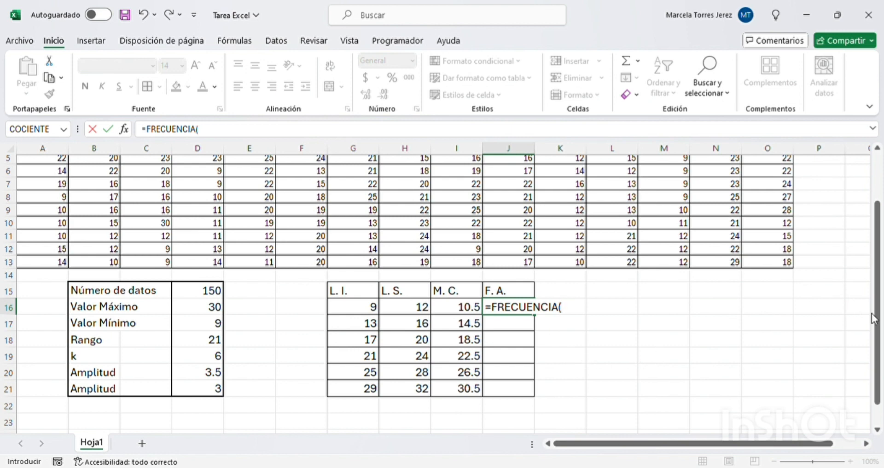
left_click_drag(879, 322, 879, 275)
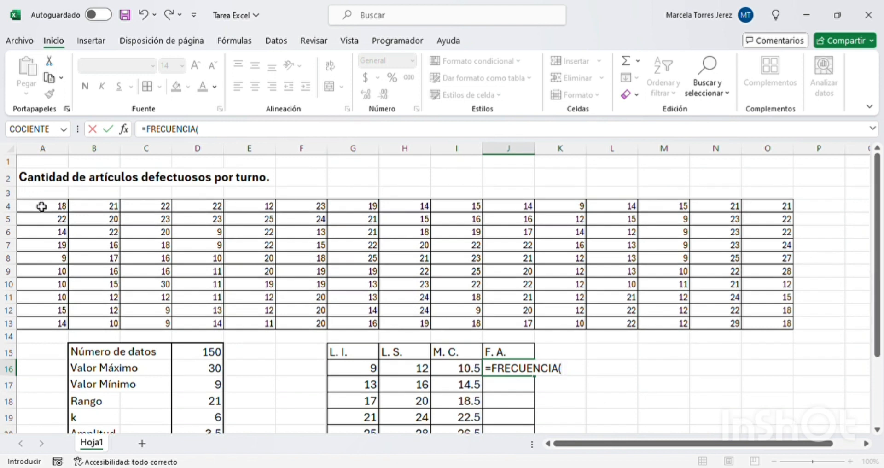
left_click_drag(42, 209, 769, 325)
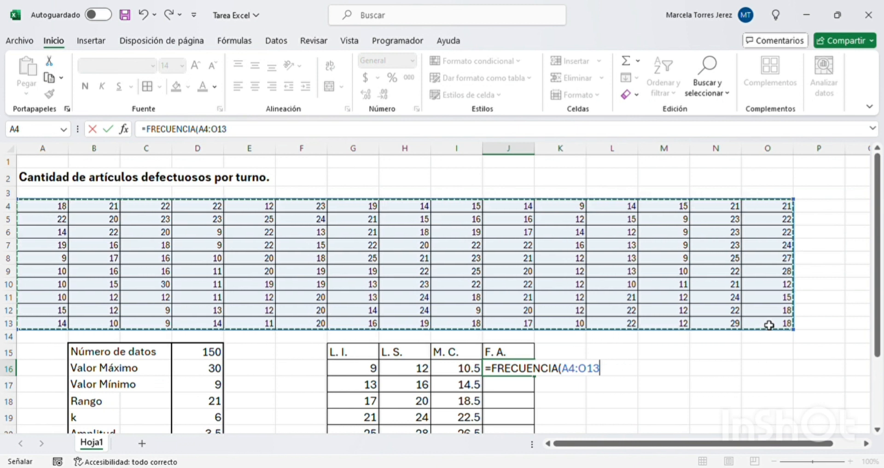
type(",")
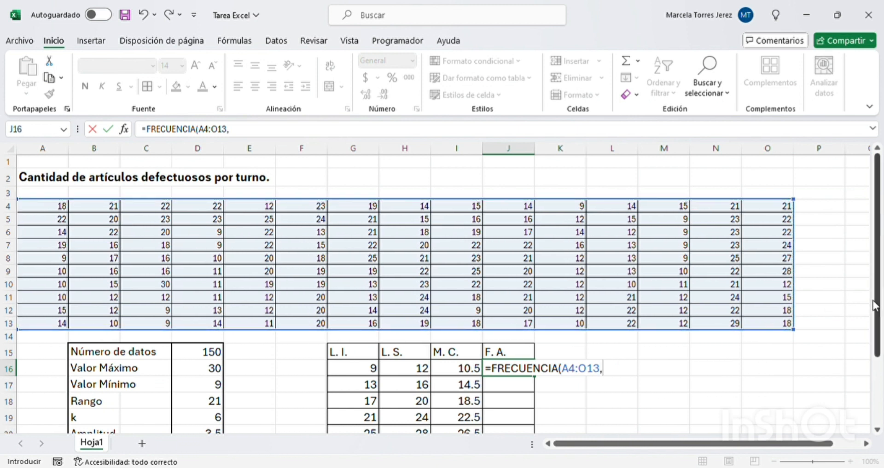
left_click_drag(878, 307, 880, 346)
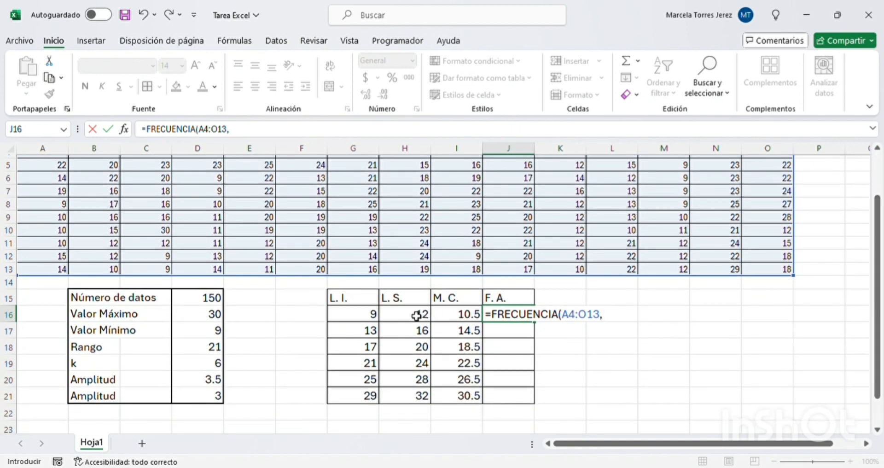
left_click(416, 316)
left_click_drag(419, 324, 419, 396)
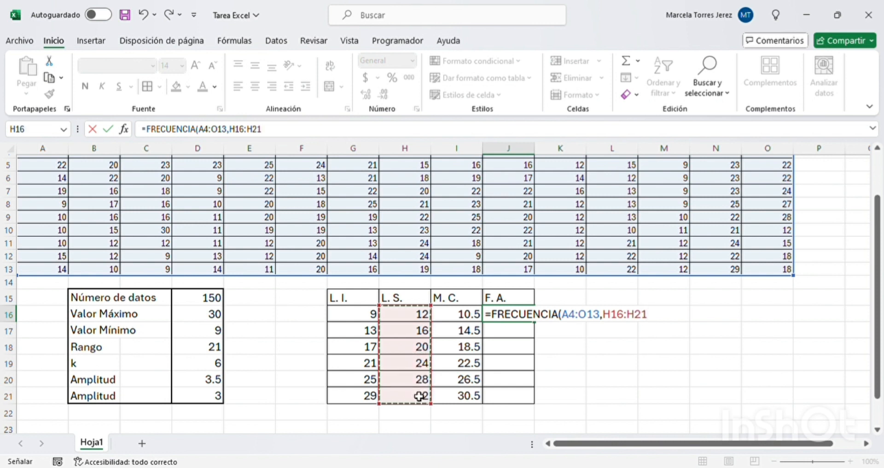
type(")")
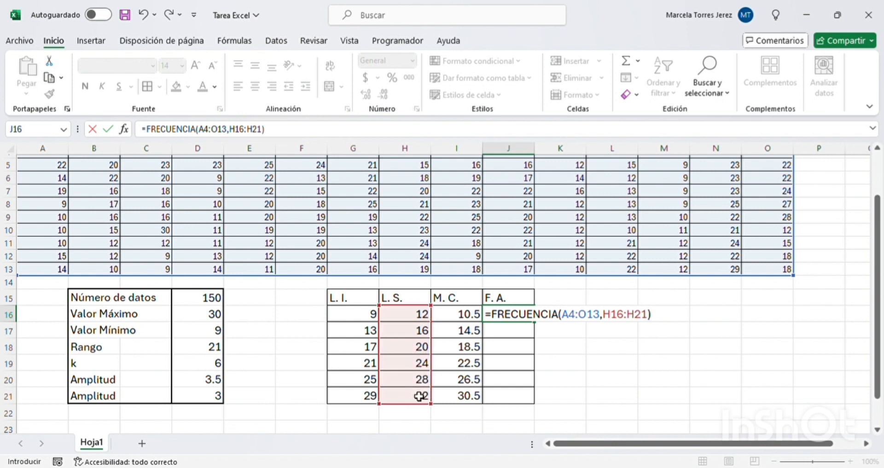
key("Return")
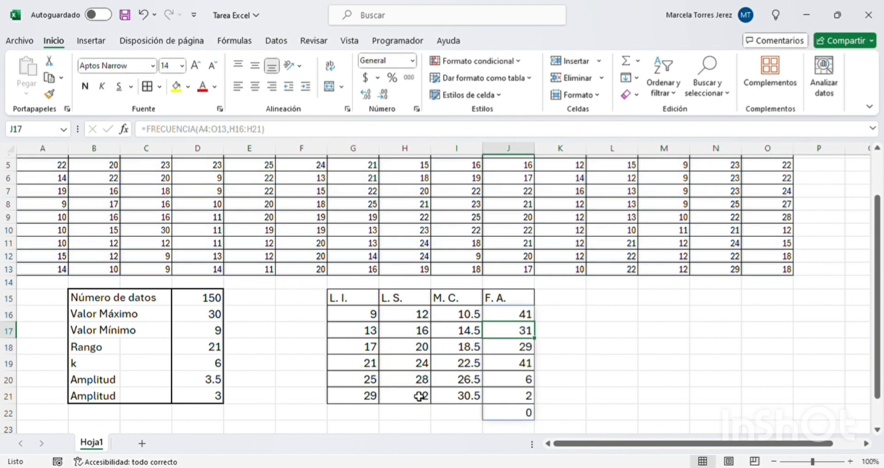
left_click(603, 401)
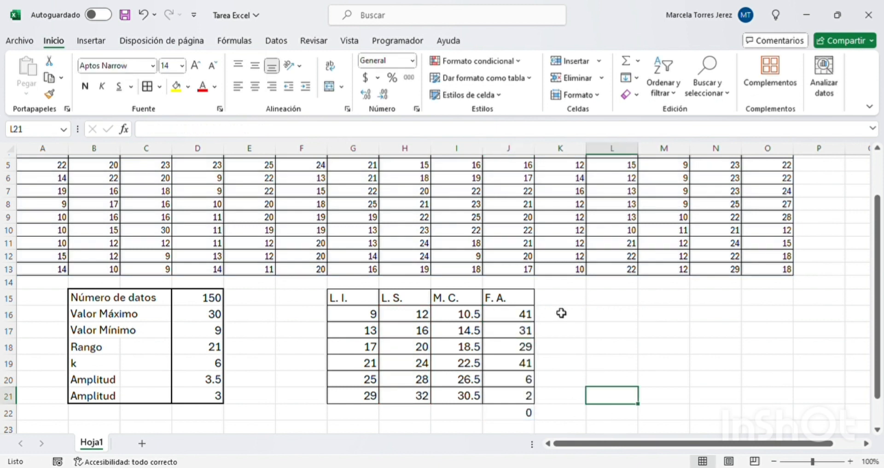